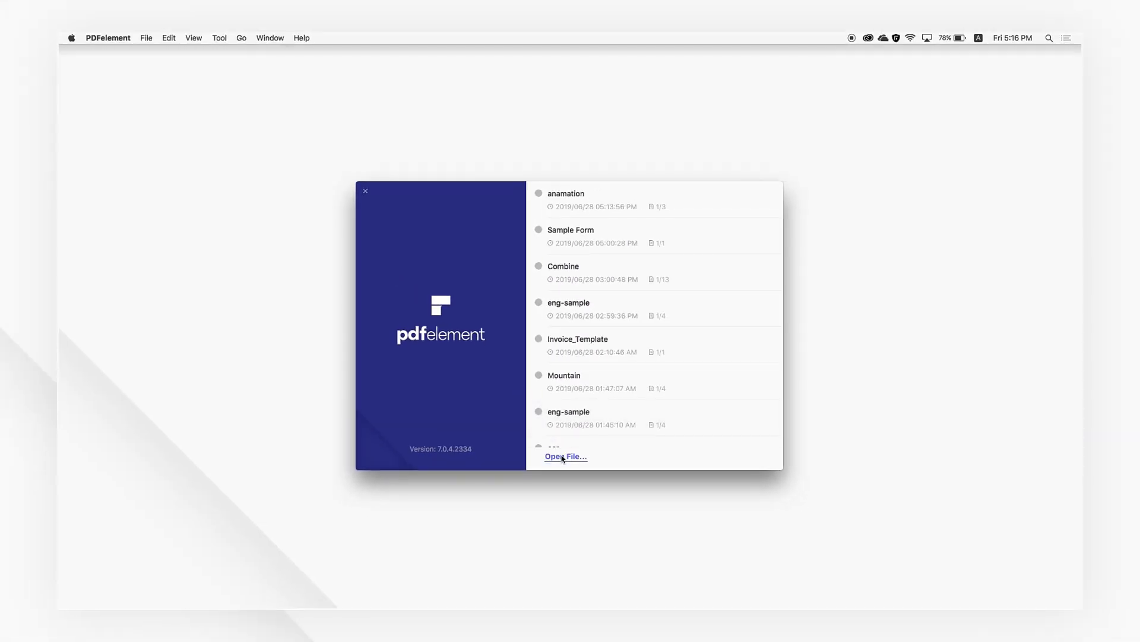
Open anamation.pdf from All My Files in the file browser
left_click(562, 458)
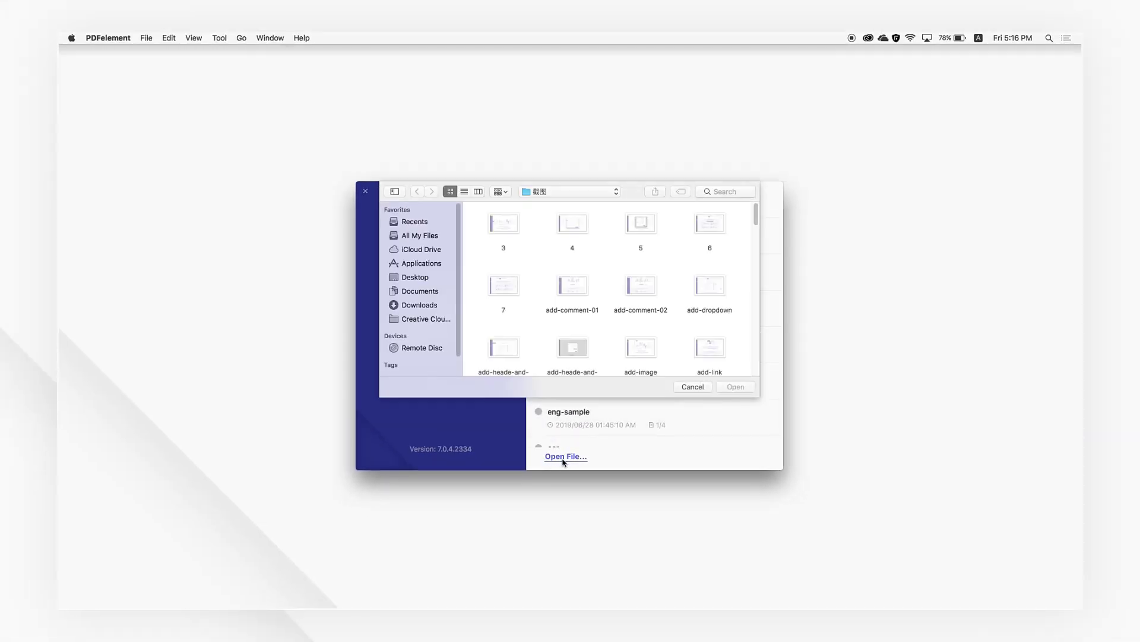
left_click(419, 235)
left_click(493, 239)
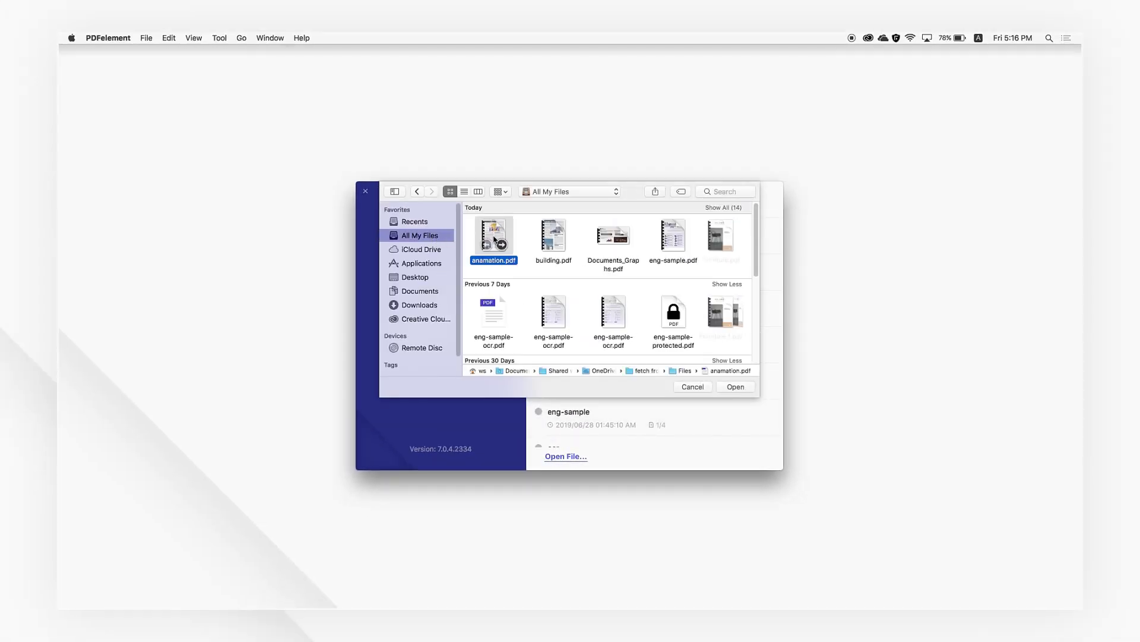
Replace 'oil and gas' with 'gas' so the first paragraph opens 'The gas industry'
left_click(730, 387)
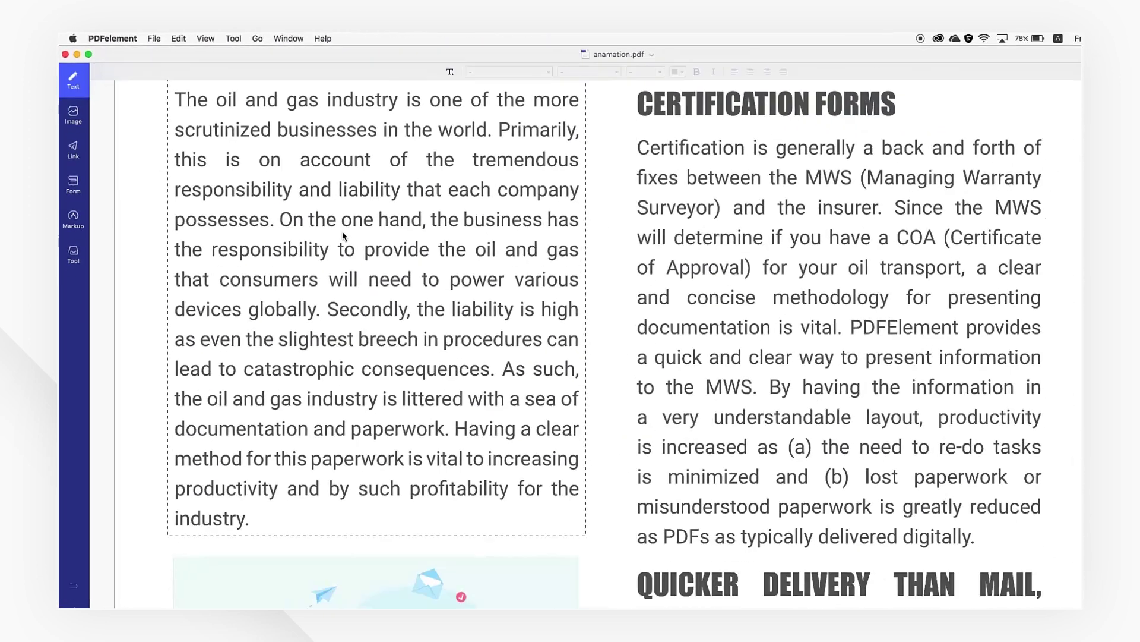
key("BackSpace")
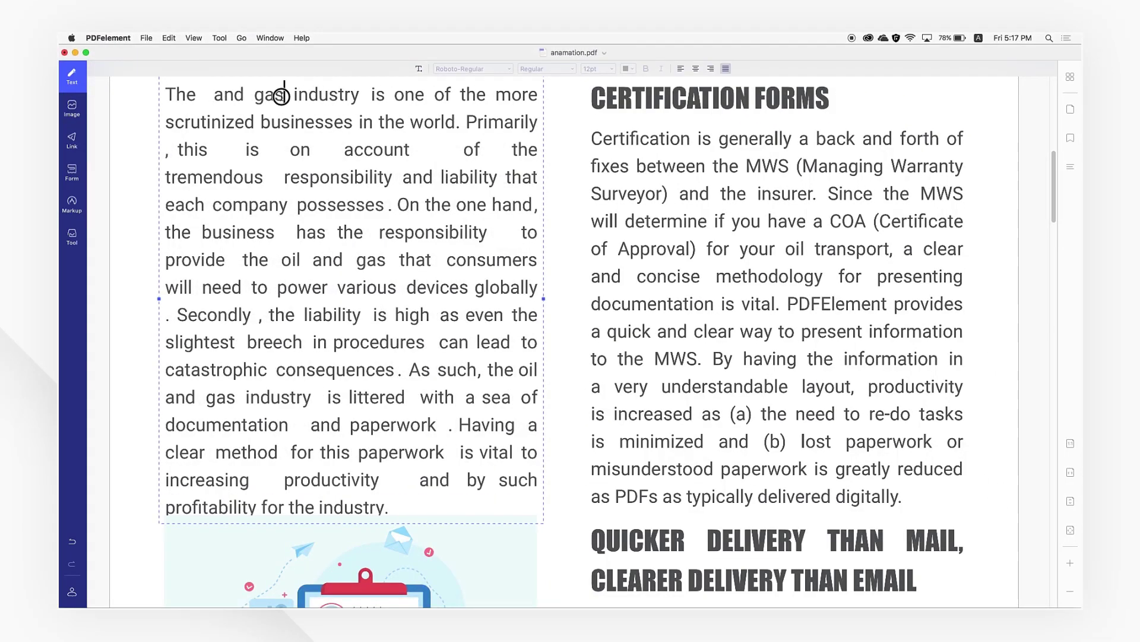
left_click_drag(283, 95, 215, 98)
key("BackSpace")
type("gas")
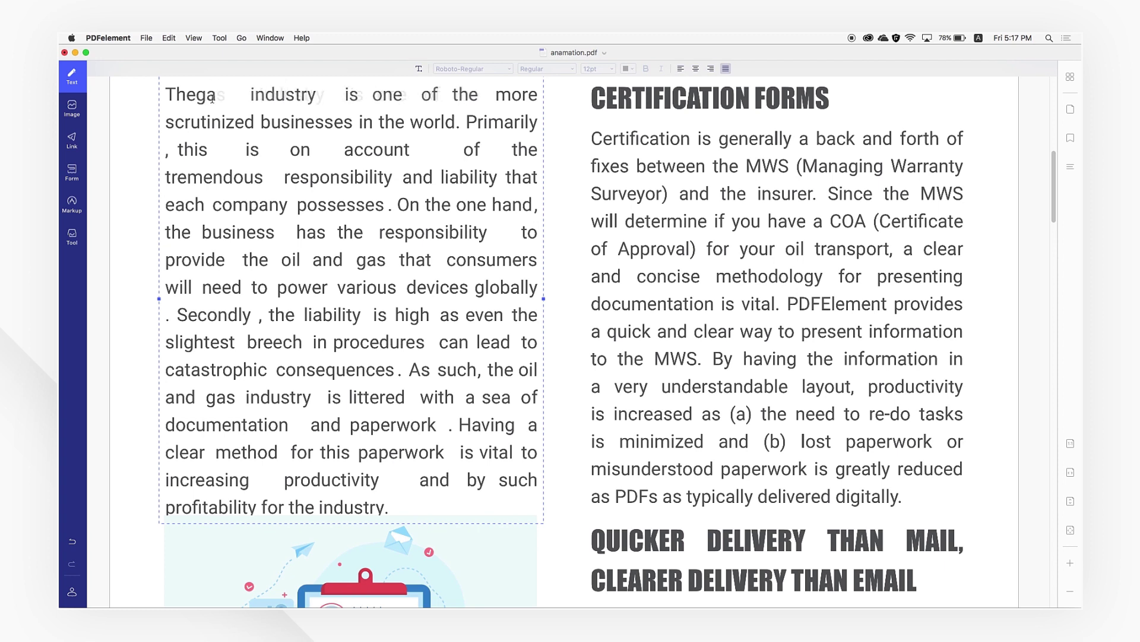
key("Left")
key("Left")
key("Left")
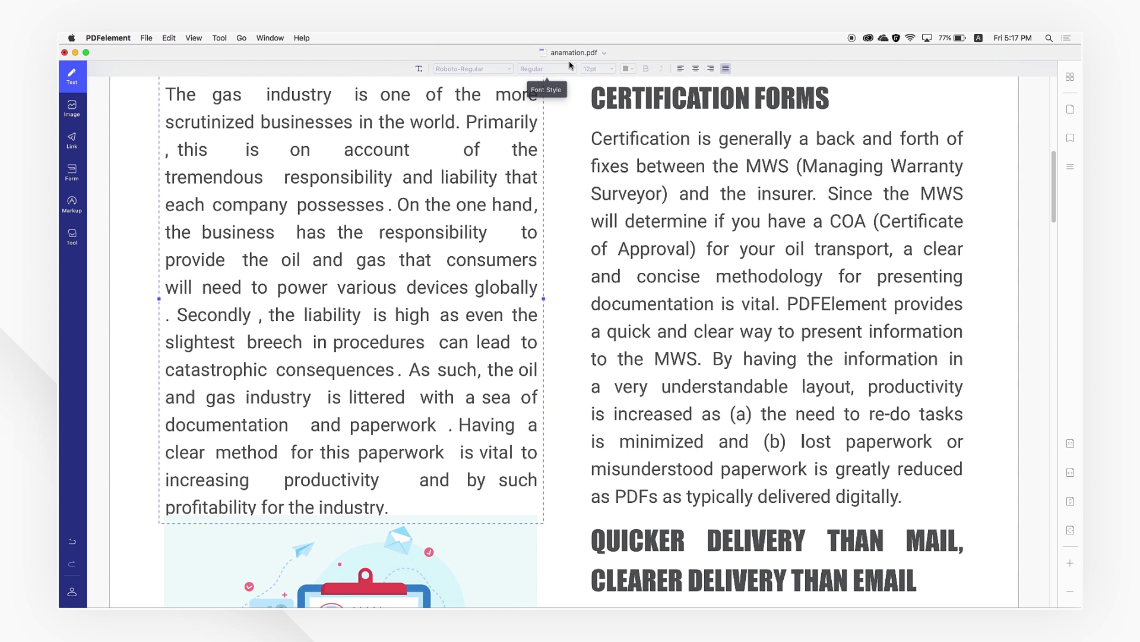
left_click(632, 90)
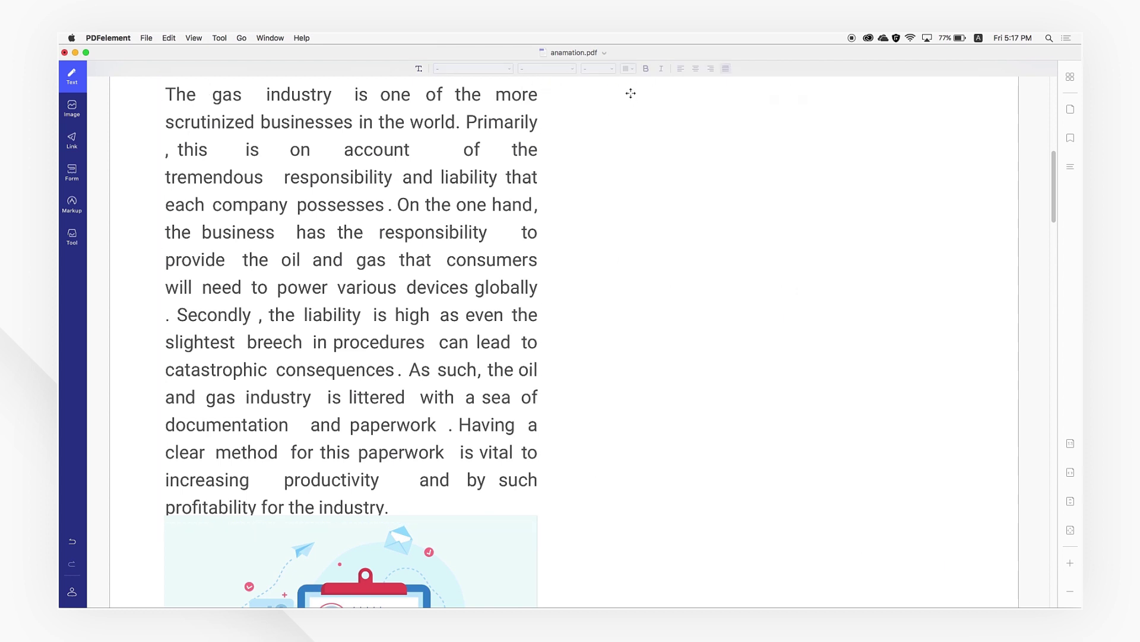
scroll(629, 107, "down", 10)
scroll(629, 108, "down", 10)
Add a text box reading 'type any text you want' beside the laptop illustration
key("Delete")
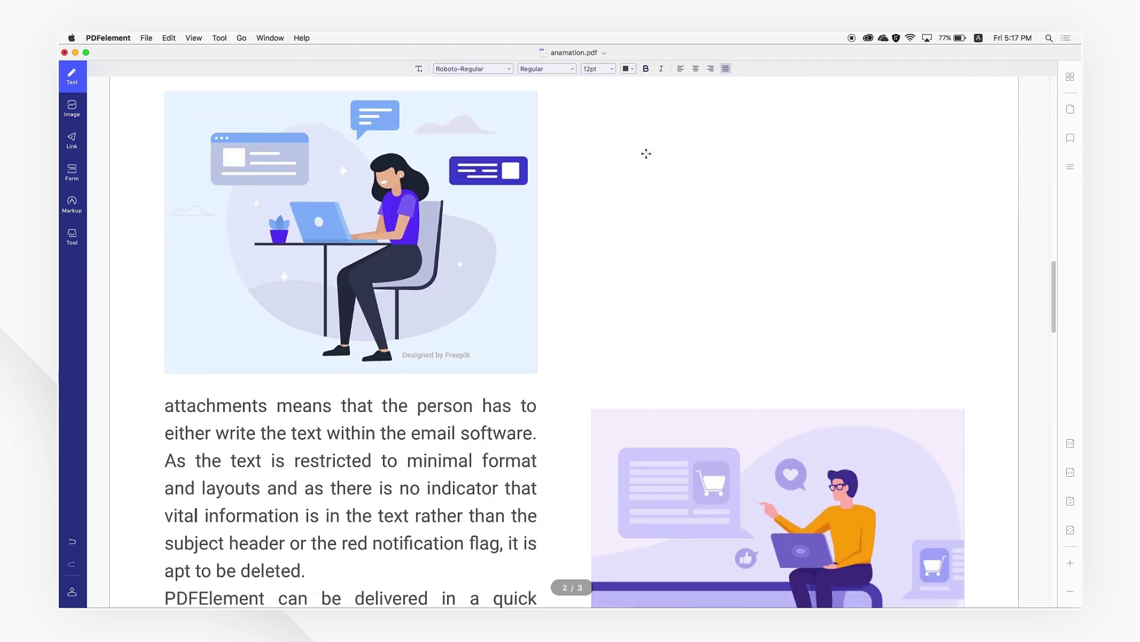
left_click(418, 69)
left_click(584, 139)
type("typ")
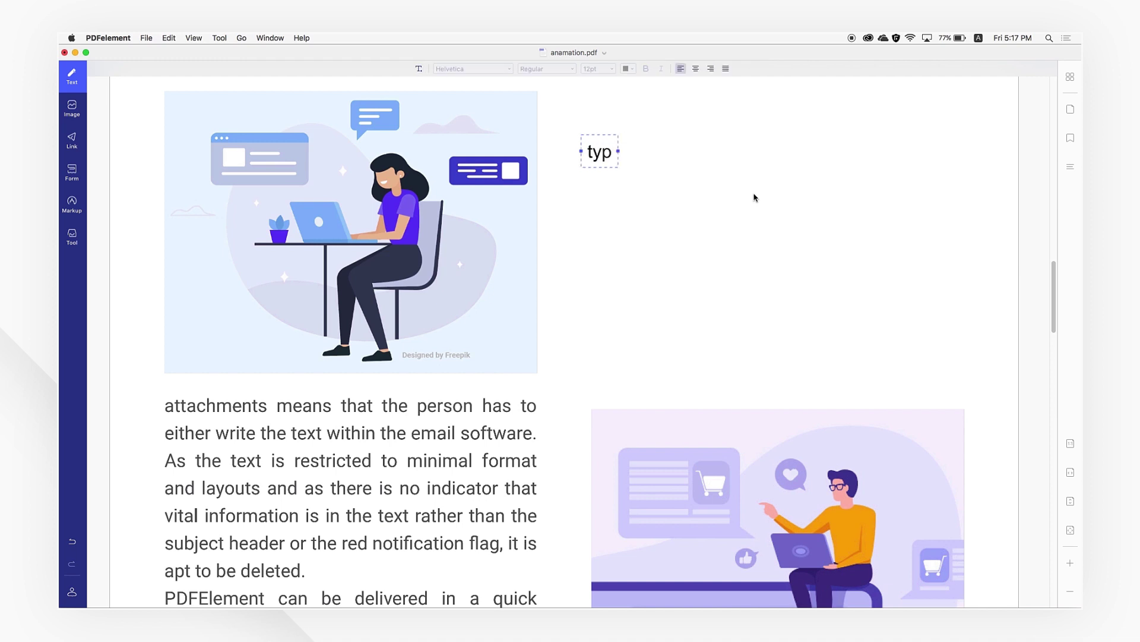
type("e any text you want")
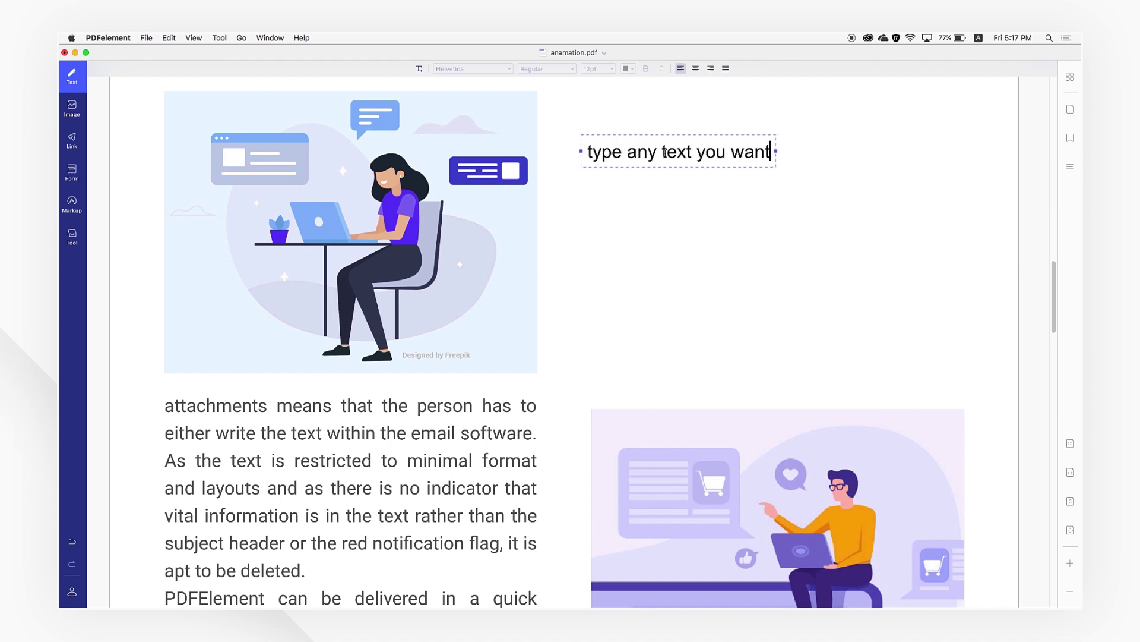
Make the word 'text' bold at 24pt
double_click(678, 151)
left_click(473, 68)
key("Escape")
left_click(546, 68)
left_click(535, 99)
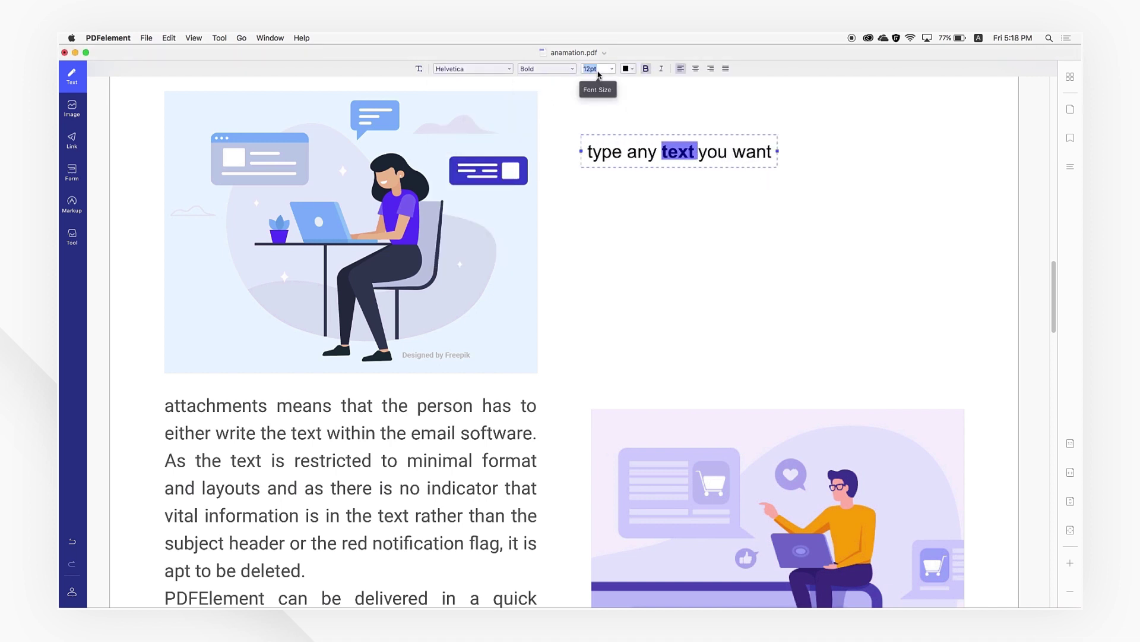
left_click(598, 68)
left_click(596, 148)
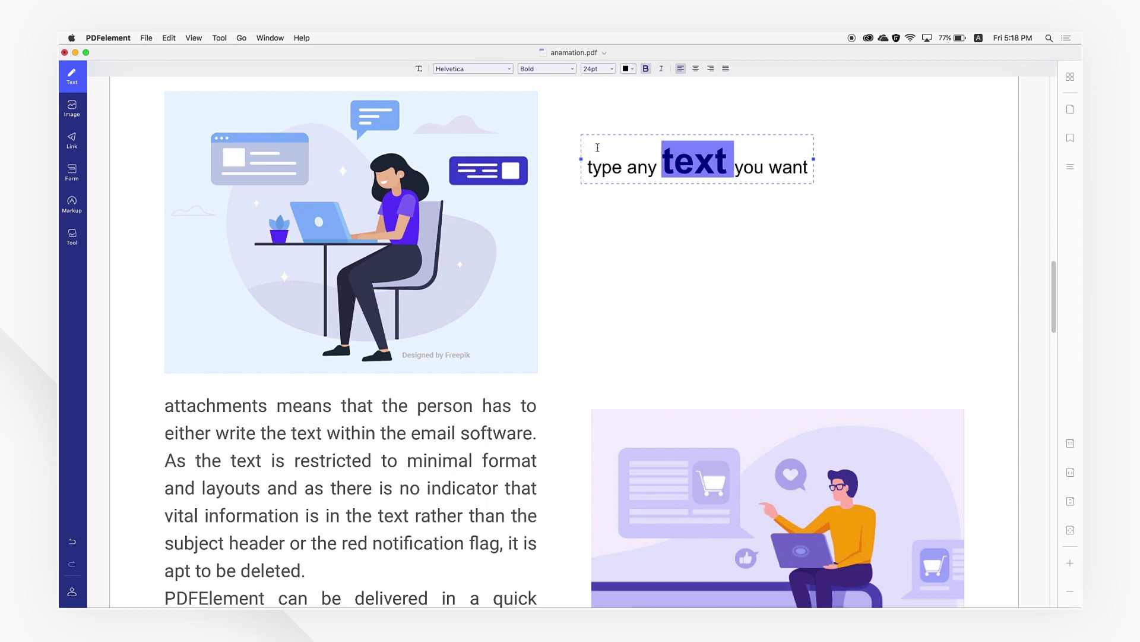
Insert the screenshot image file 3 onto the page
left_click(73, 107)
left_click(449, 72)
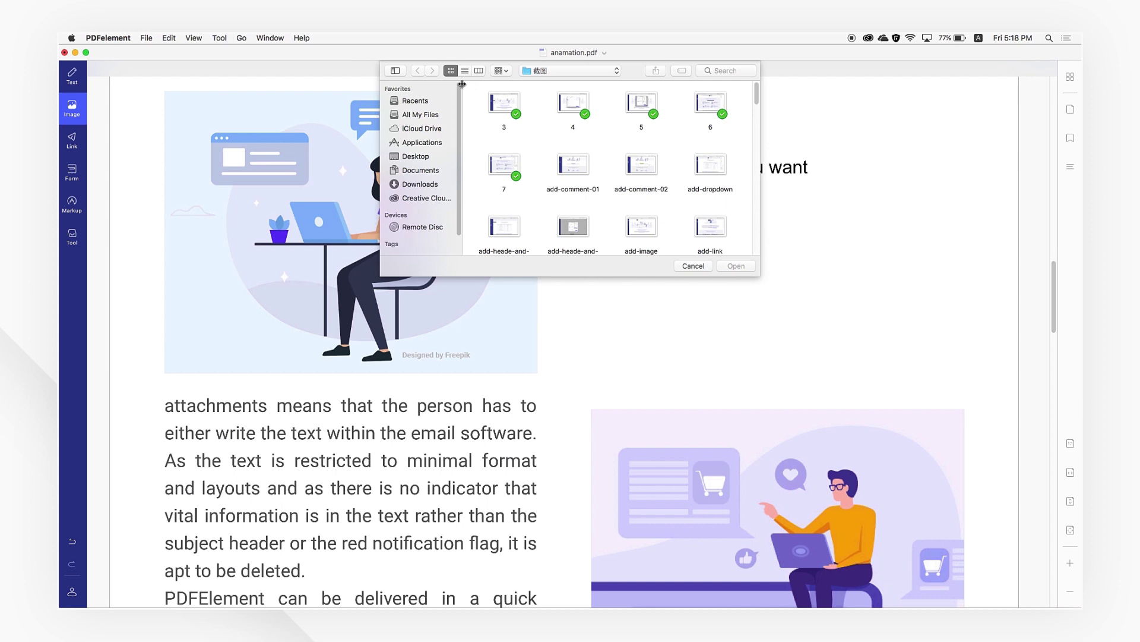
left_click(507, 107)
left_click(734, 266)
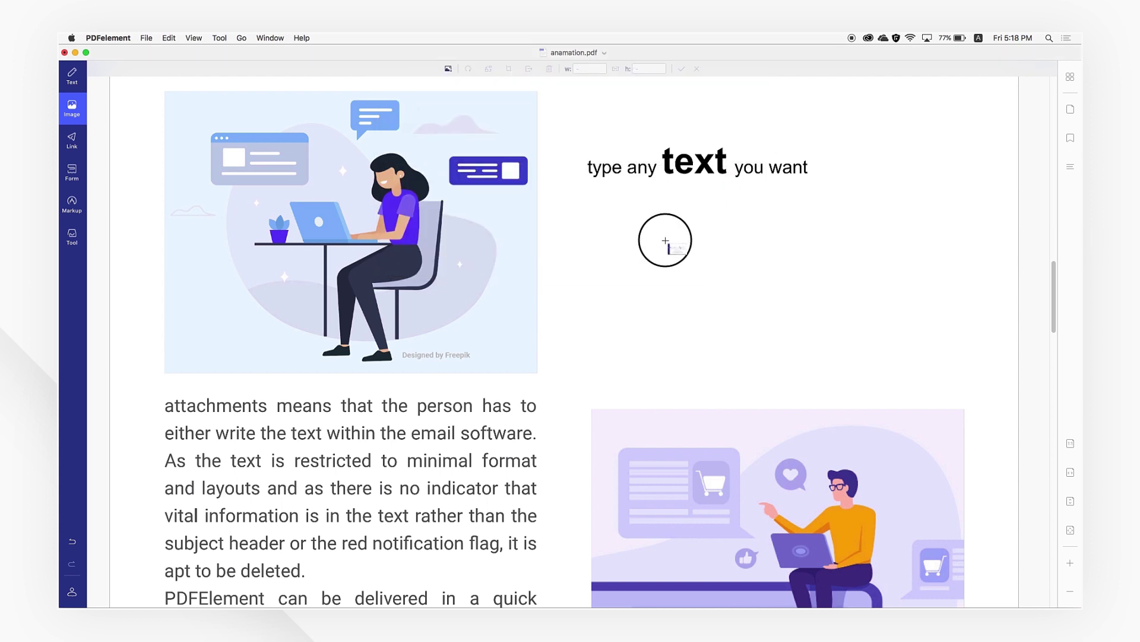
Shrink the screenshot and place it below the 'type any text you want' line
left_click_drag(239, 109, 500, 268)
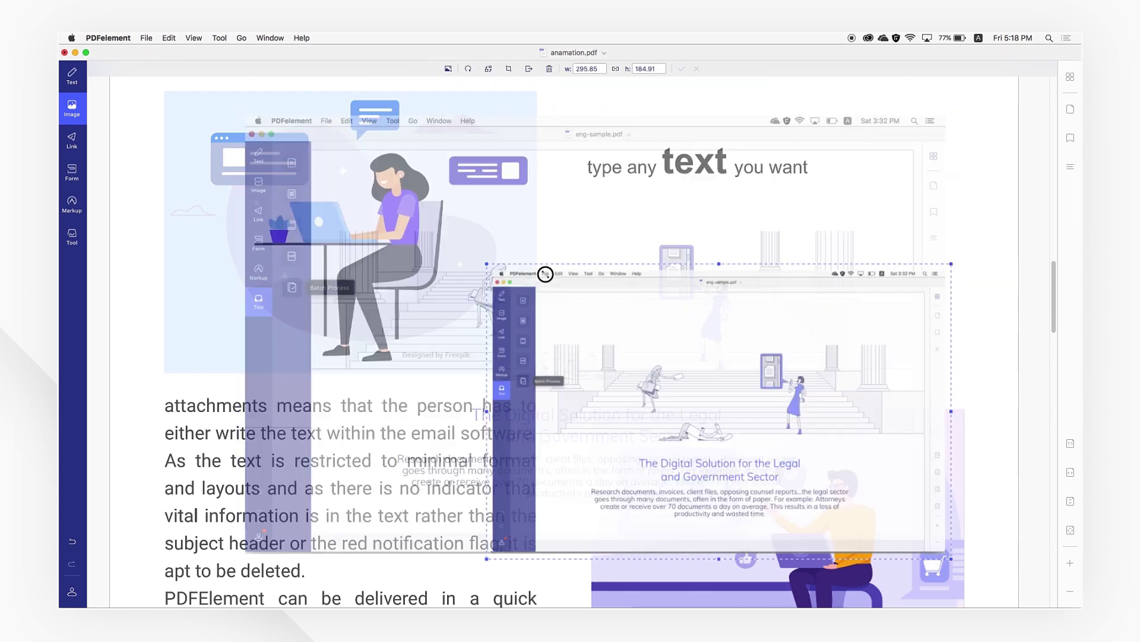
left_click_drag(626, 326, 650, 224)
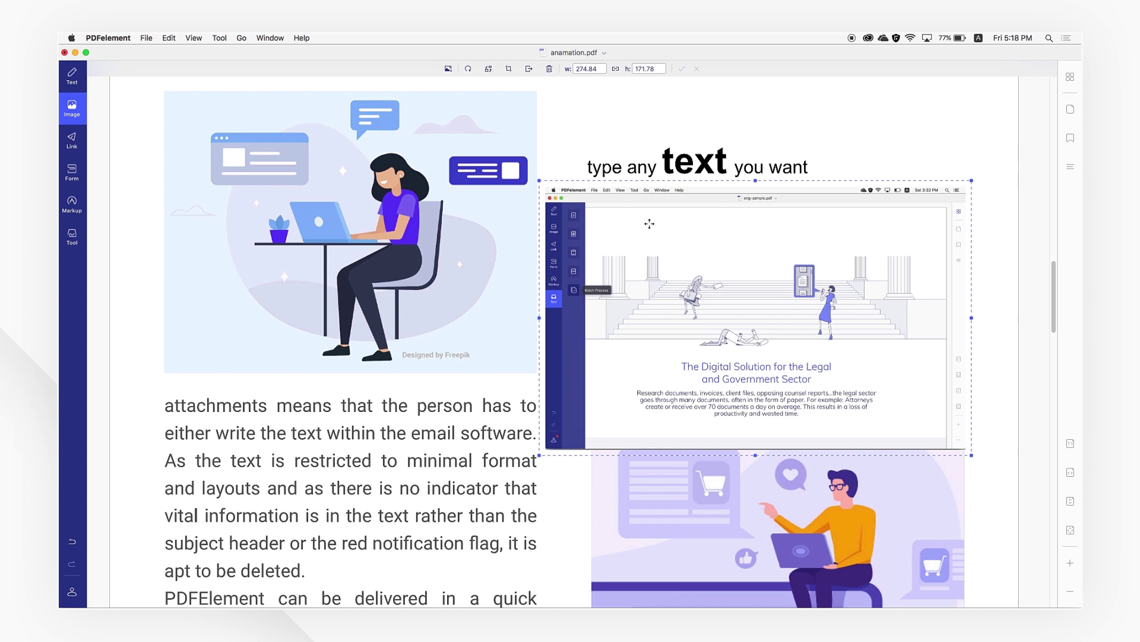
left_click(112, 94)
scroll(686, 286, "down", 5)
scroll(694, 267, "down", 5)
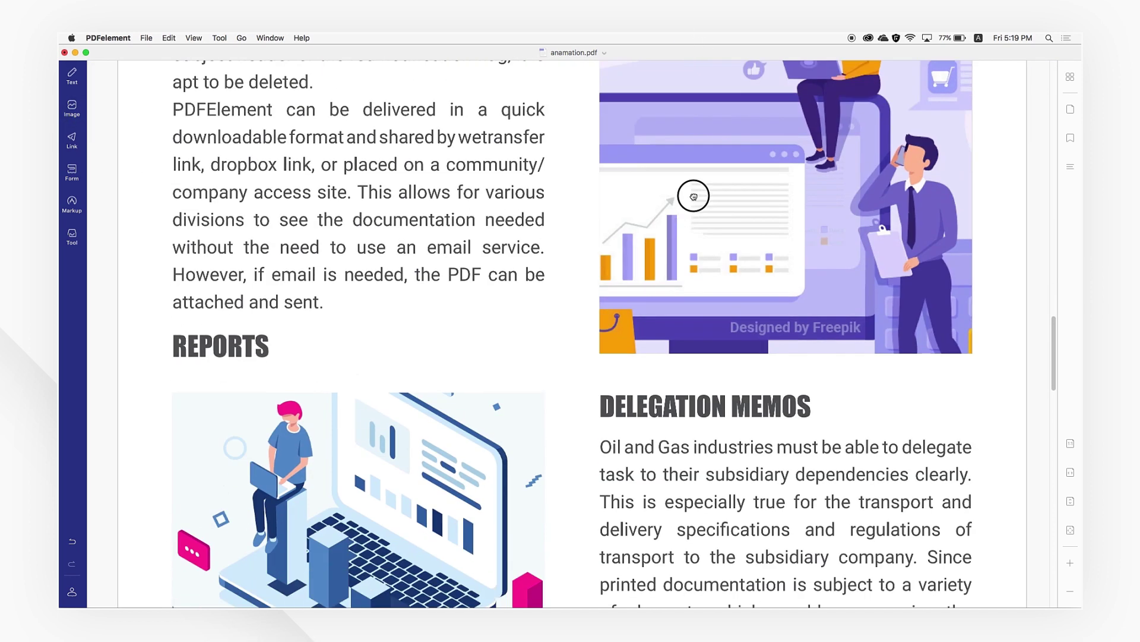